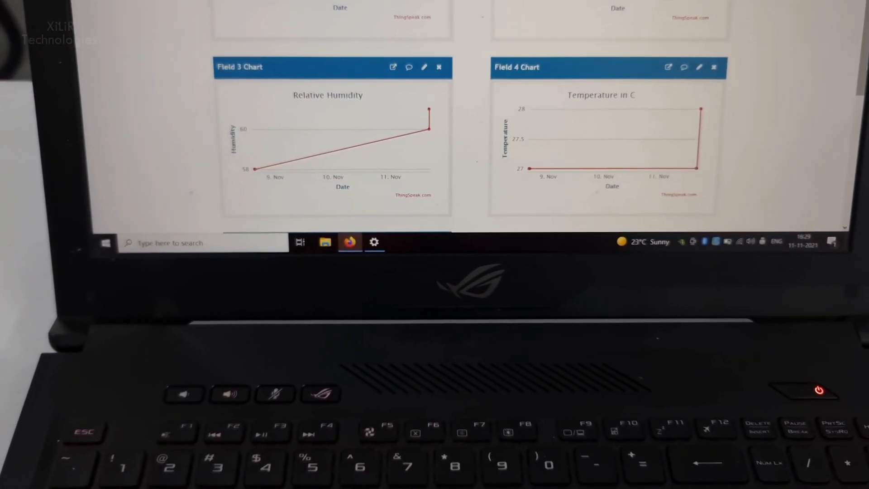
scroll(469, 135, "down", 3)
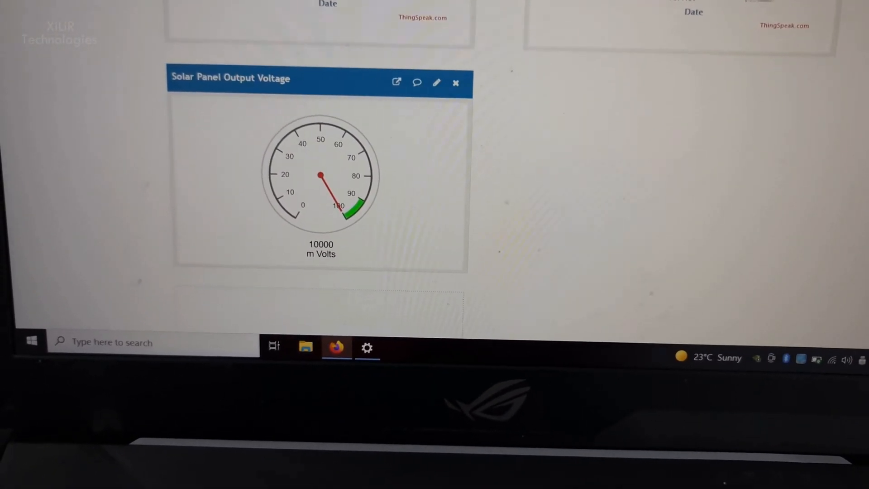
scroll(434, 170, "up", 3)
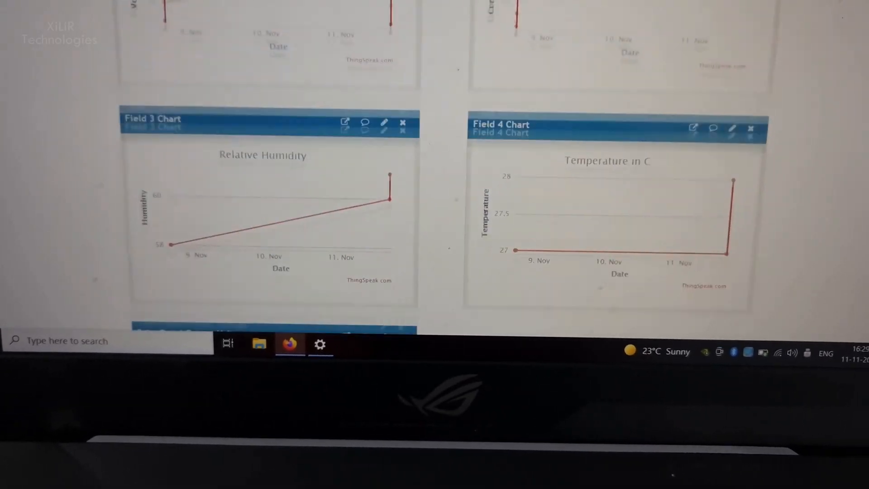
scroll(435, 171, "down", 3)
scroll(435, 170, "up", 4)
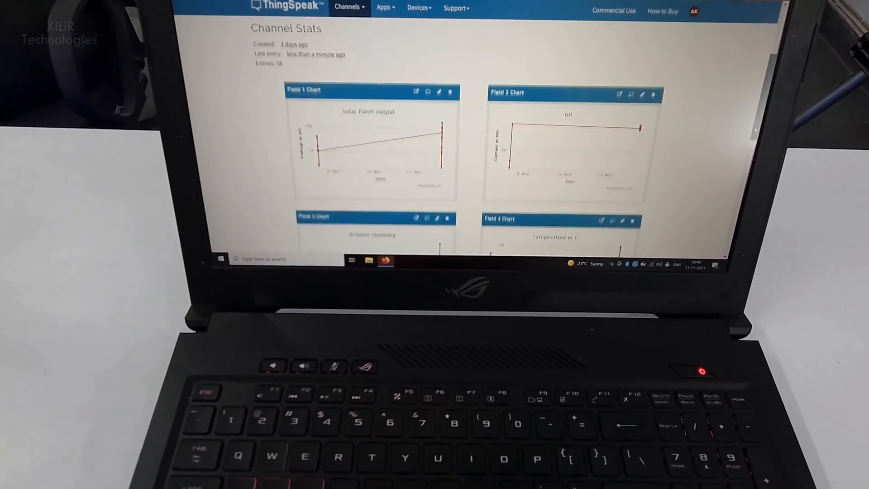
scroll(475, 170, "down", 2)
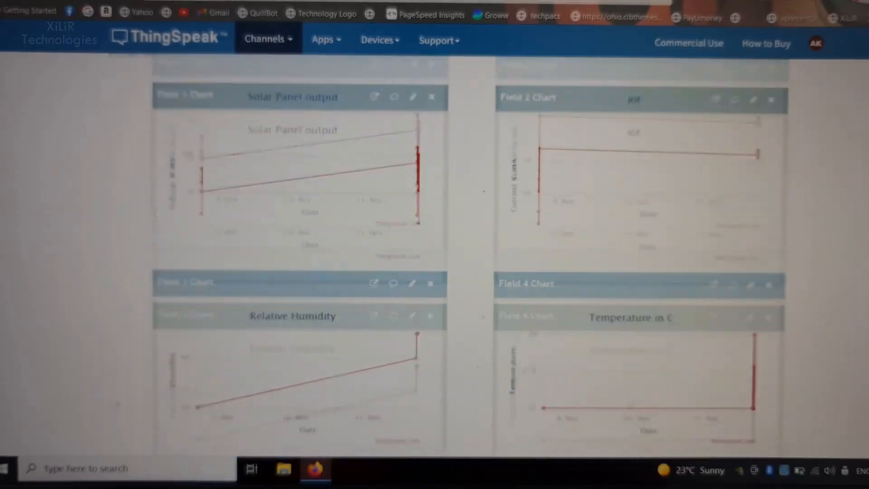
scroll(435, 271, "up", 5)
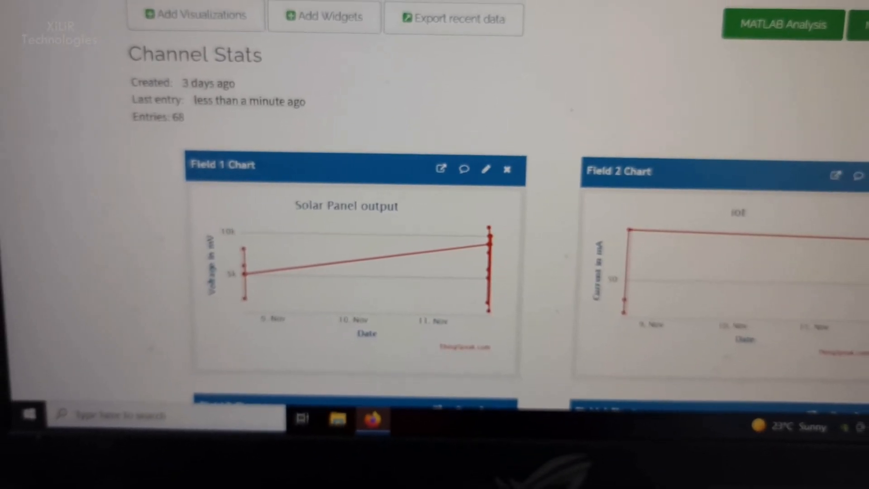
left_click(325, 22)
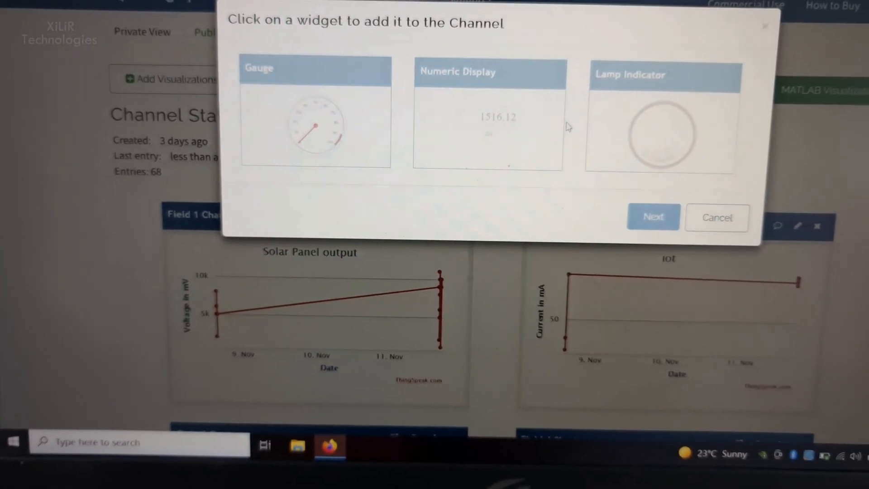
left_click(673, 202)
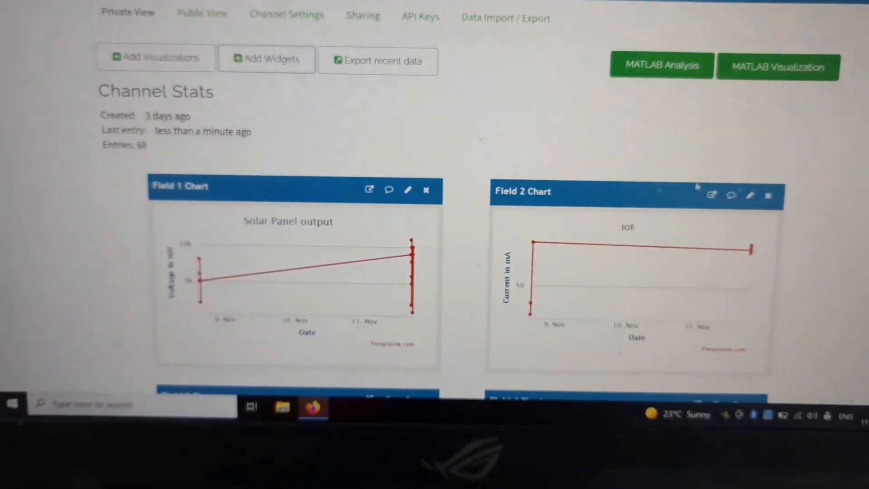
scroll(435, 245, "down", 4)
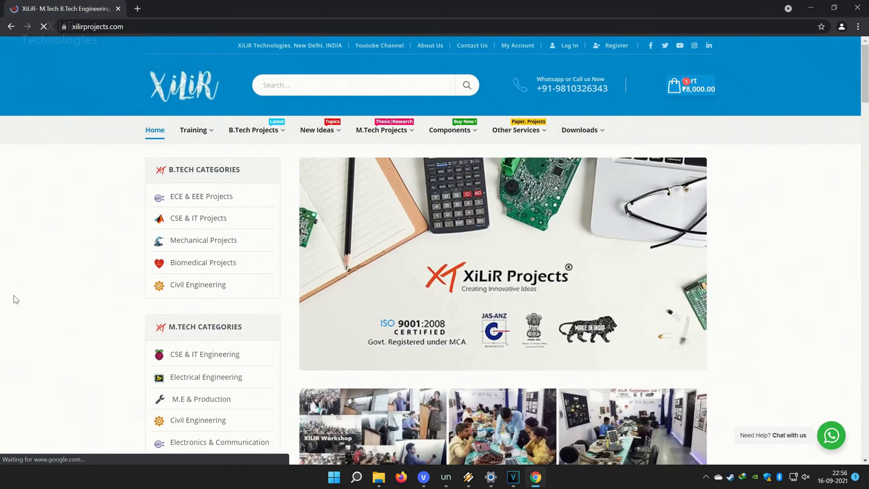
scroll(15, 299, "down", 5)
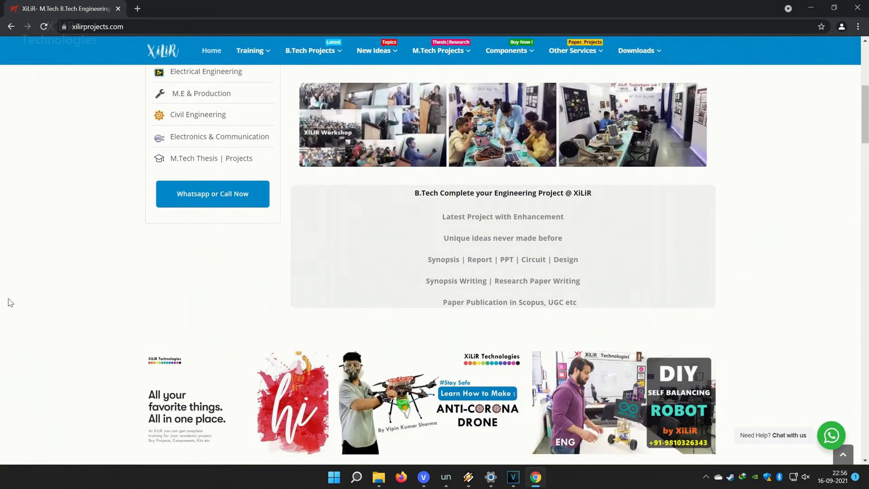
scroll(8, 298, "down", 6)
scroll(14, 297, "down", 2)
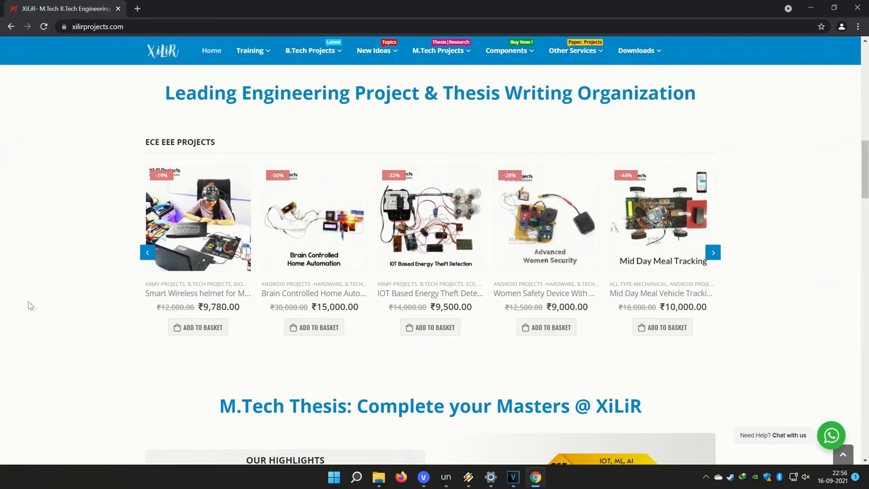
scroll(31, 306, "down", 6)
scroll(29, 306, "up", 1)
scroll(54, 309, "down", 4)
scroll(79, 313, "down", 4)
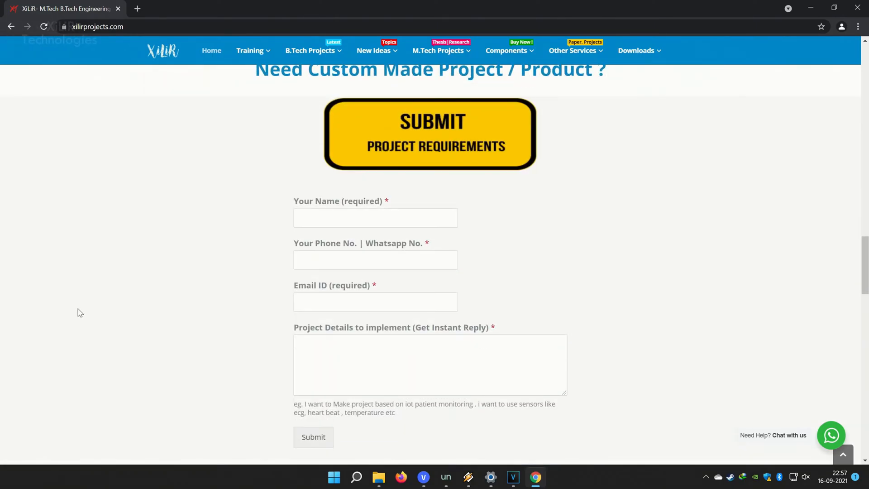
scroll(383, 166, "down", 5)
scroll(204, 272, "down", 3)
scroll(3, 329, "up", 1)
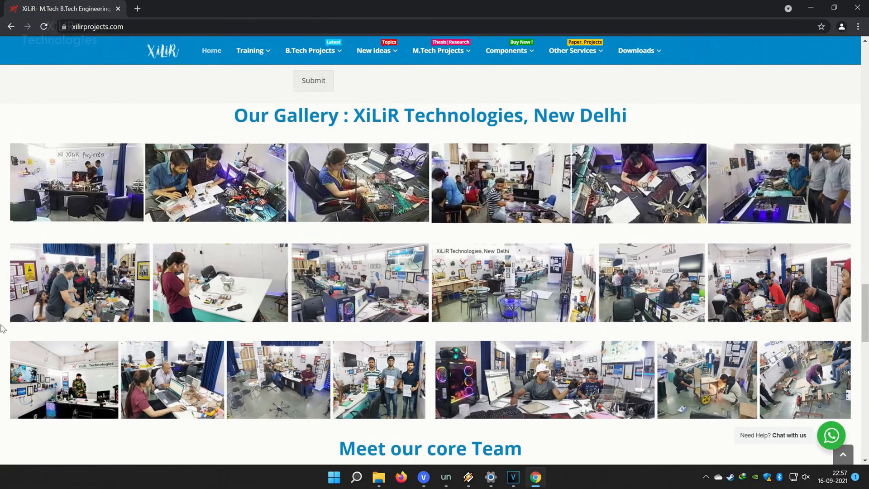
scroll(2, 329, "down", 6)
scroll(10, 323, "down", 2)
scroll(10, 320, "down", 3)
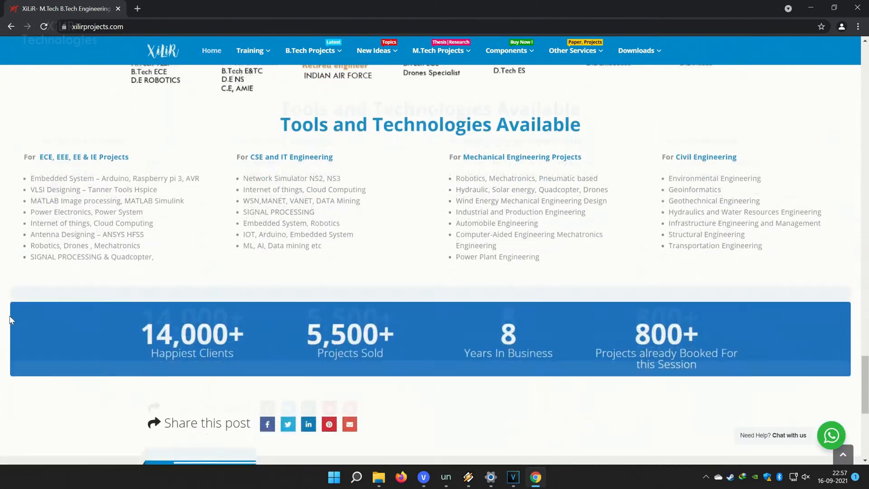
scroll(10, 320, "down", 3)
scroll(10, 316, "down", 3)
scroll(11, 314, "down", 2)
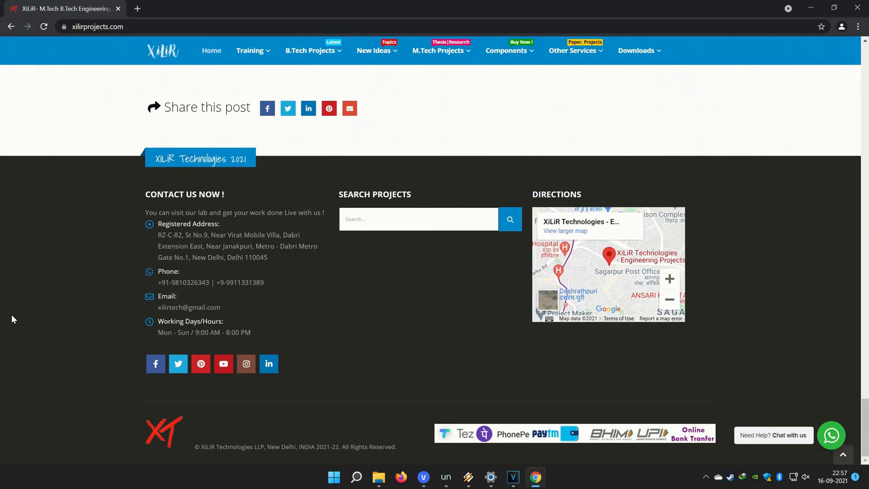
scroll(285, 308, "up", 10)
scroll(285, 310, "up", 10)
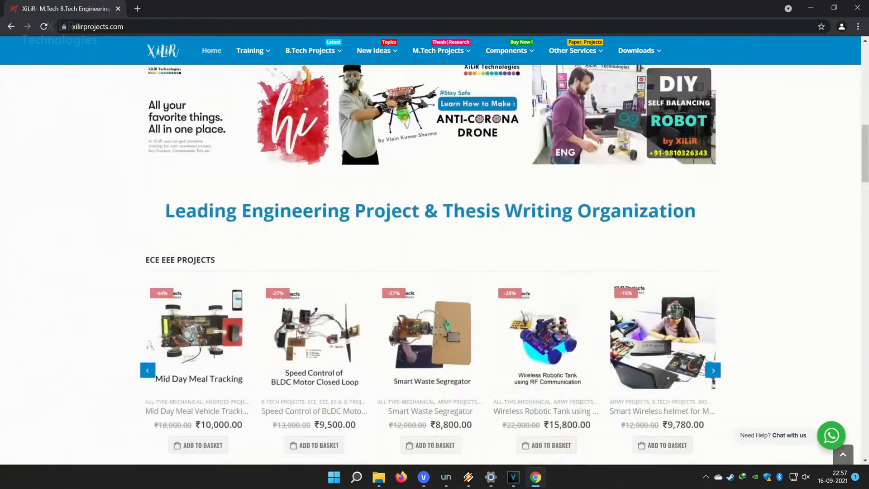
scroll(285, 309, "up", 6)
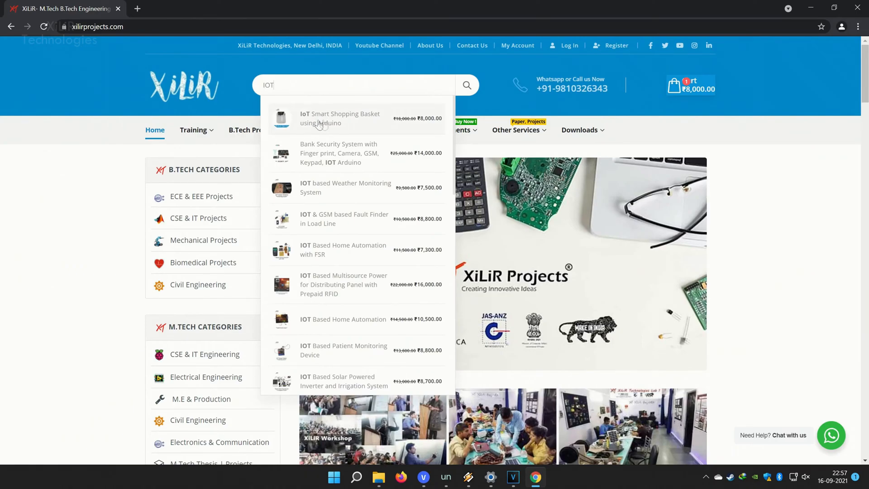
mouse_move(310, 50)
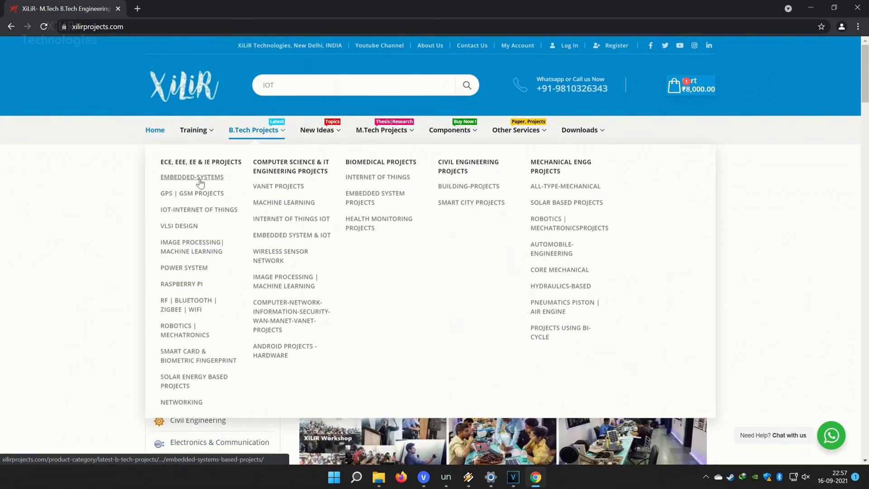
Browse to the second page of the Embedded-Systems B.Tech project category
left_click(192, 177)
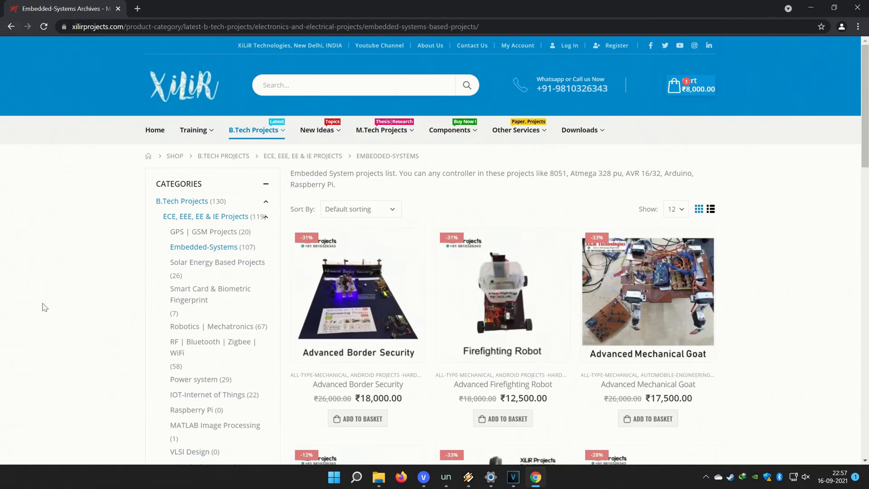
scroll(42, 312, "down", 2)
scroll(38, 344, "down", 4)
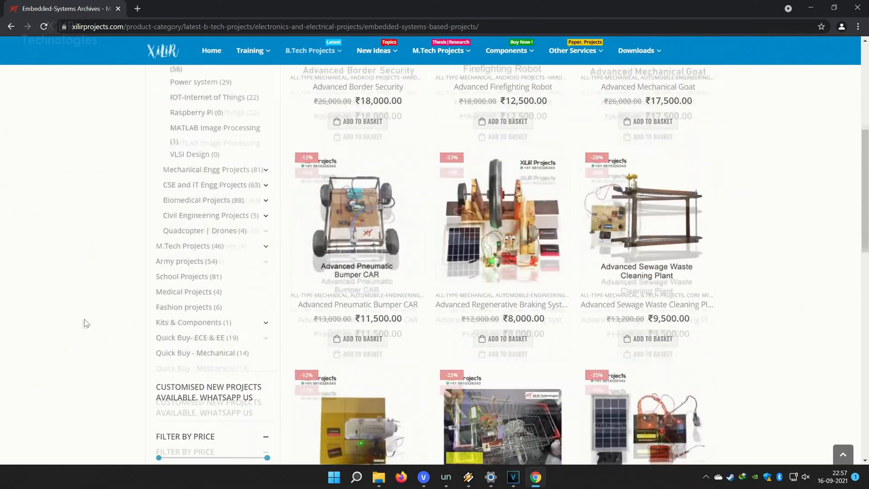
scroll(68, 339, "down", 4)
scroll(88, 344, "down", 4)
scroll(109, 345, "down", 4)
left_click(640, 362)
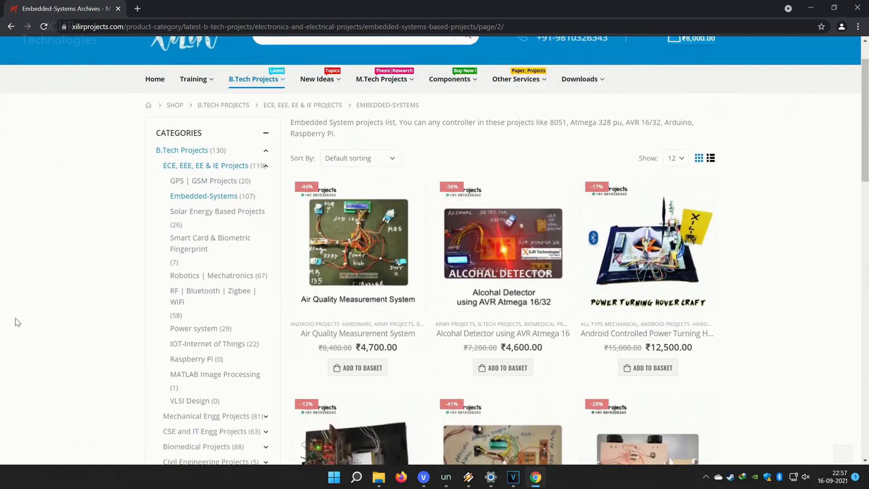
scroll(15, 322, "down", 3)
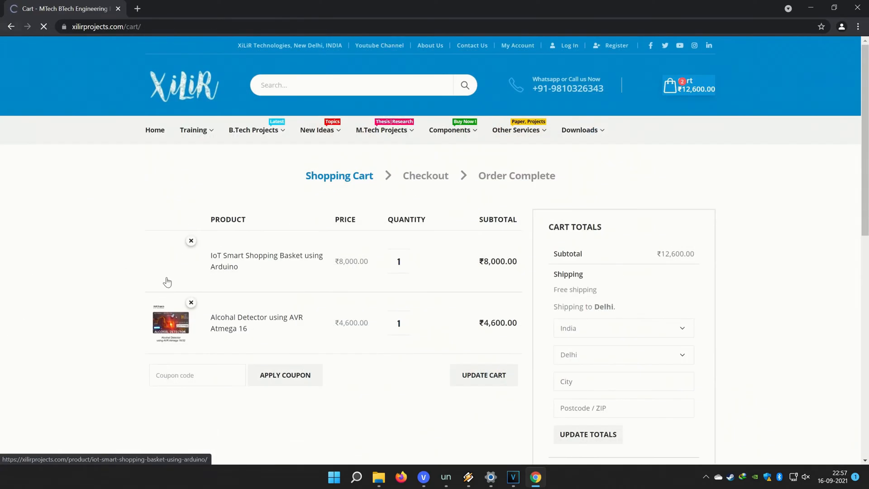
scroll(748, 216, "down", 2)
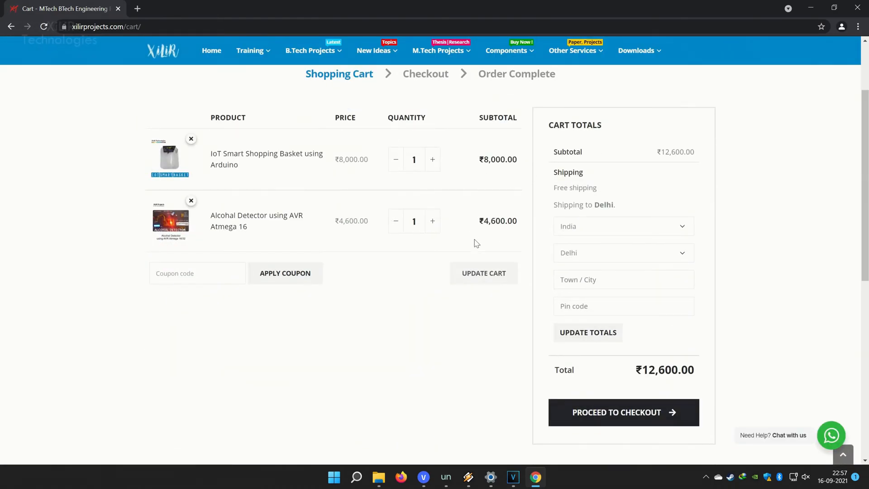
scroll(691, 383, "down", 2)
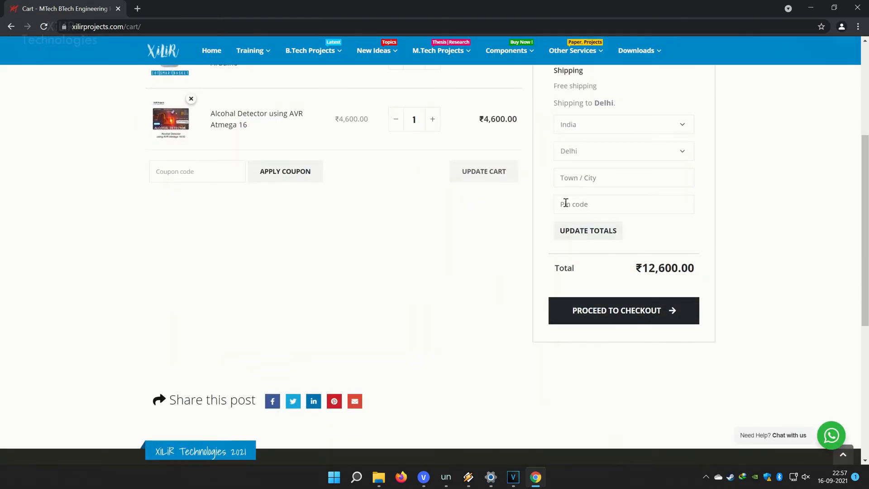
scroll(566, 203, "down", 5)
scroll(494, 342, "up", 10)
Start a WhatsApp chat with a team member and return to the ₹12,600 cart
left_click(832, 435)
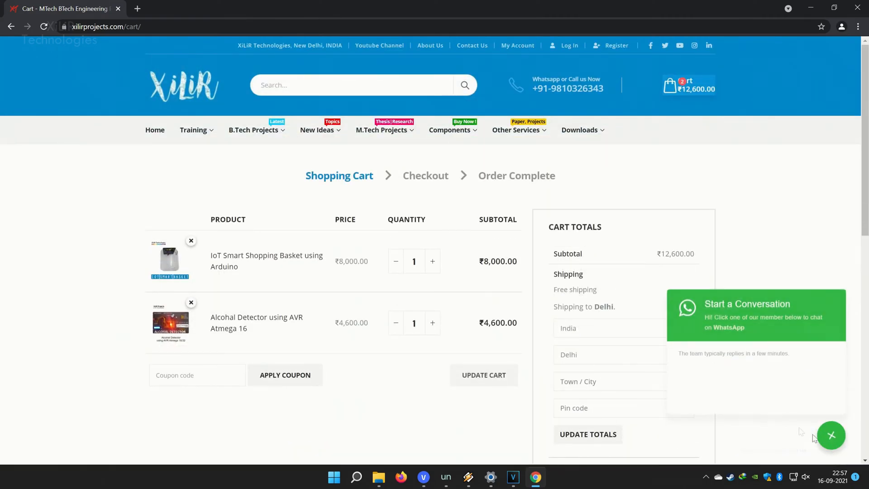
left_click(741, 386)
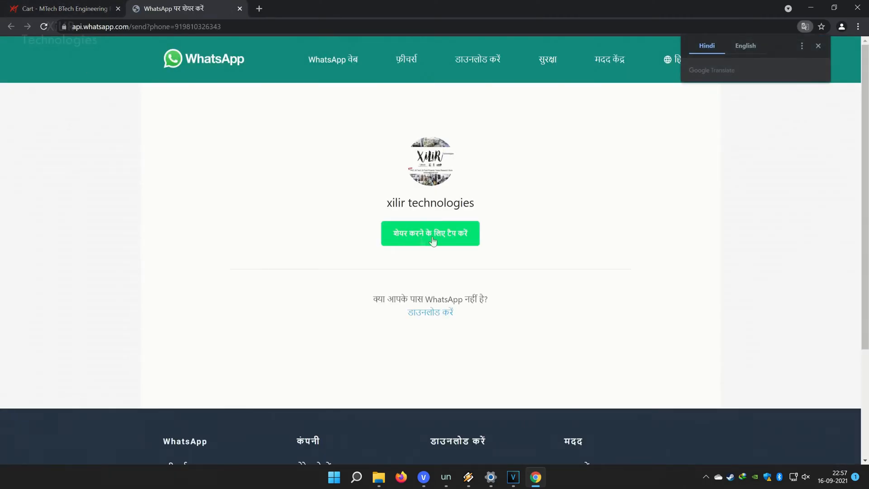
key("ctrl+shift+Tab")
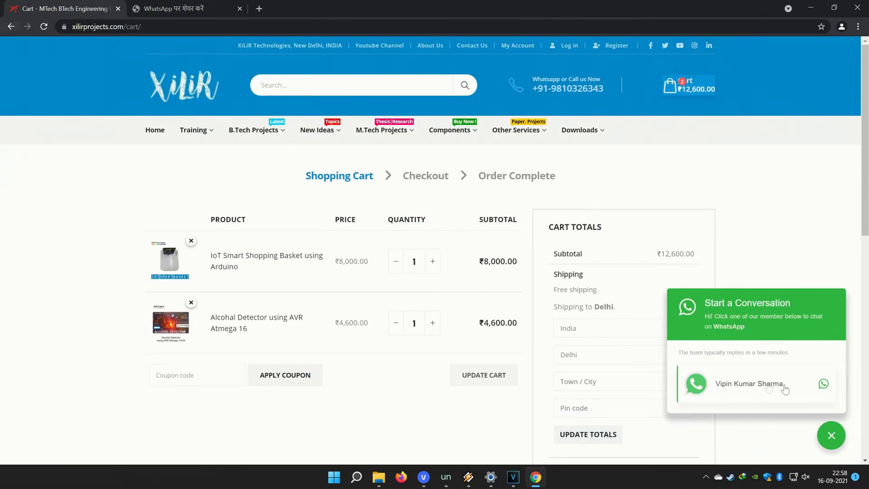